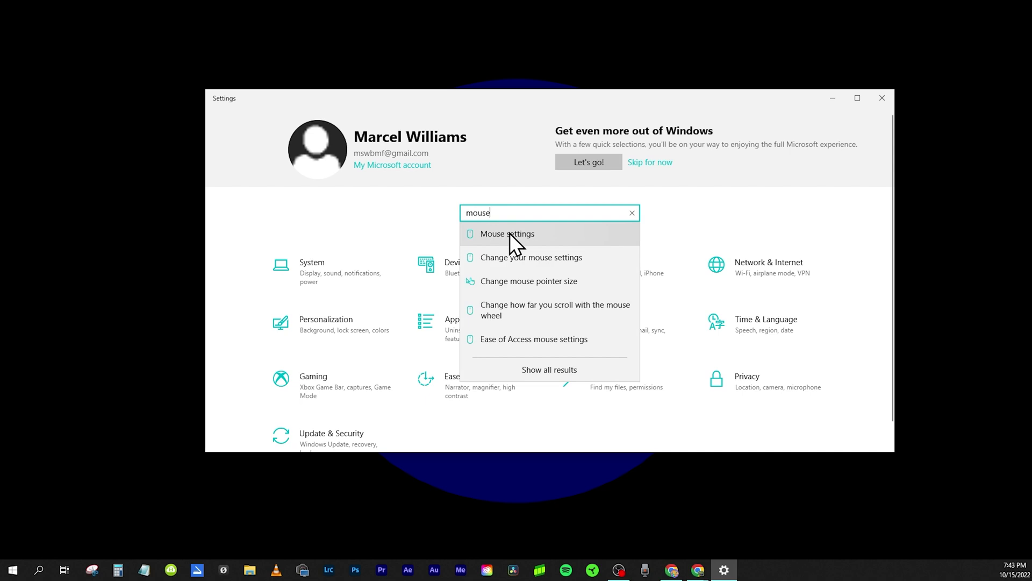
# - In the additional mouse options, enable showing the pointer location with the CTRL key, apply it and close the Settings window
pyautogui.click(515, 234)
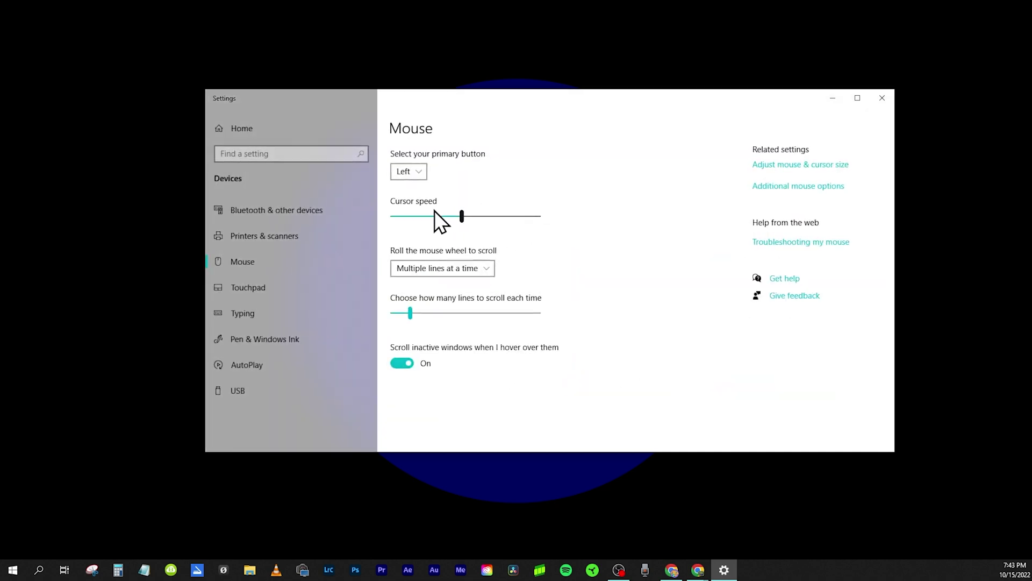
pyautogui.click(788, 186)
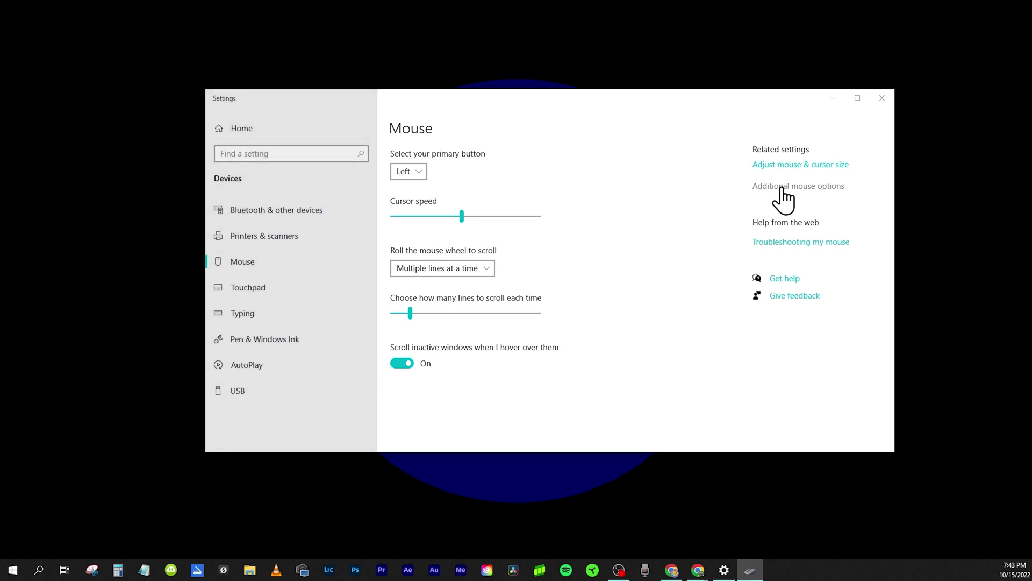
pyautogui.moveTo(42, 121); pyautogui.dragTo(537, 120)
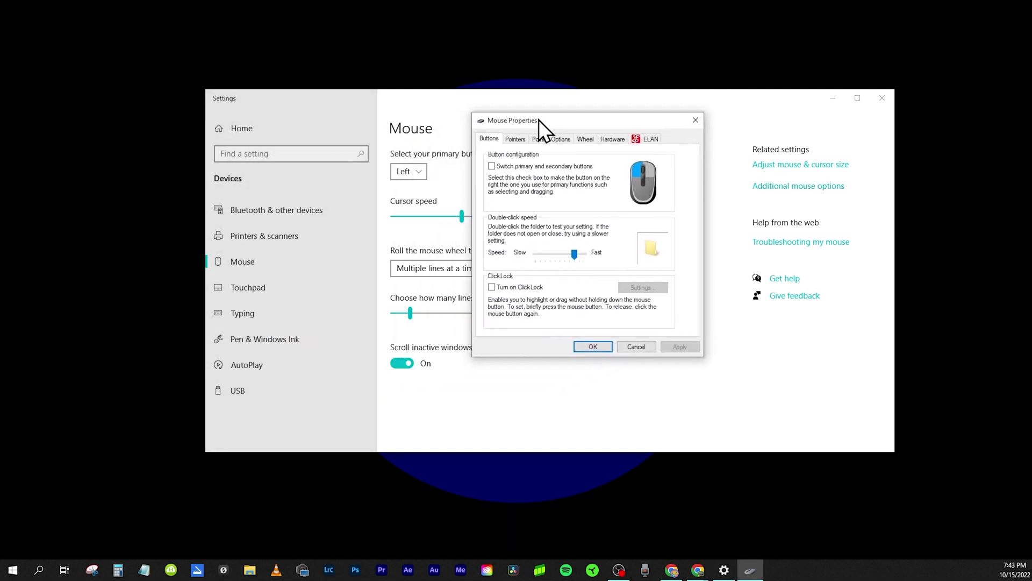
pyautogui.click(562, 139)
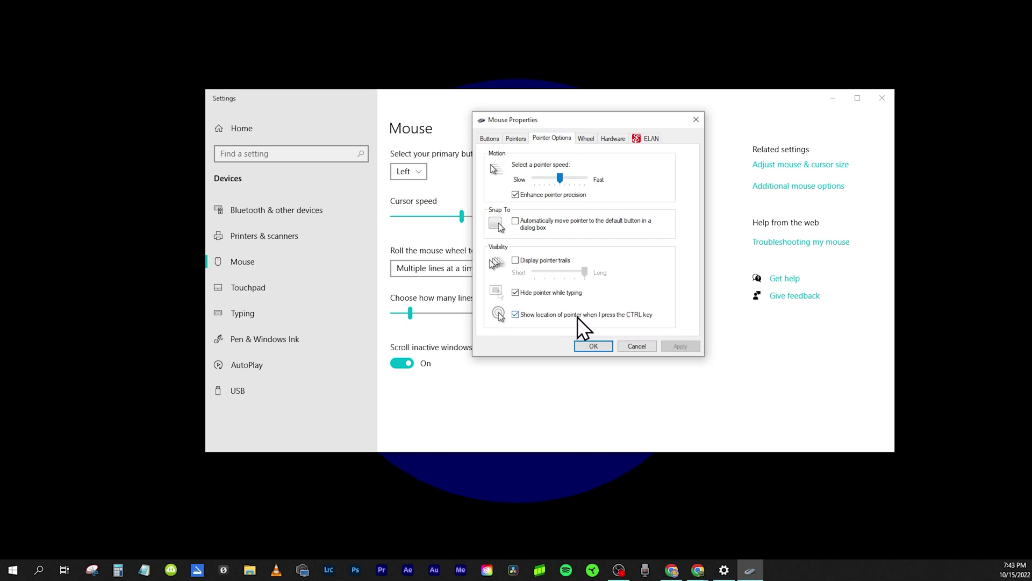
pyautogui.click(516, 315)
pyautogui.click(680, 346)
pyautogui.click(593, 346)
pyautogui.click(881, 97)
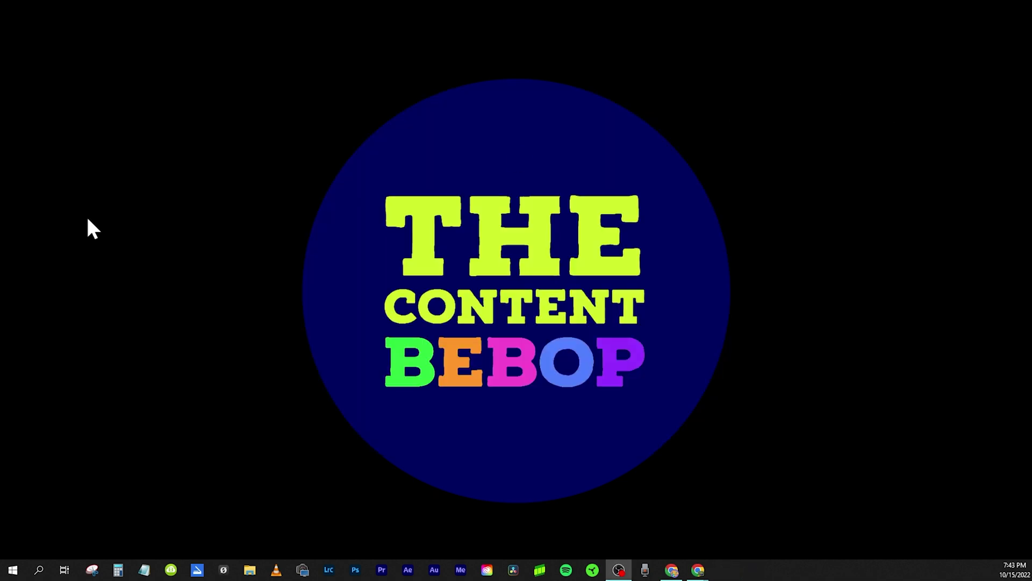
# - Test the pointer locator several times at different positions on the empty desktop
pyautogui.press('ctrl')
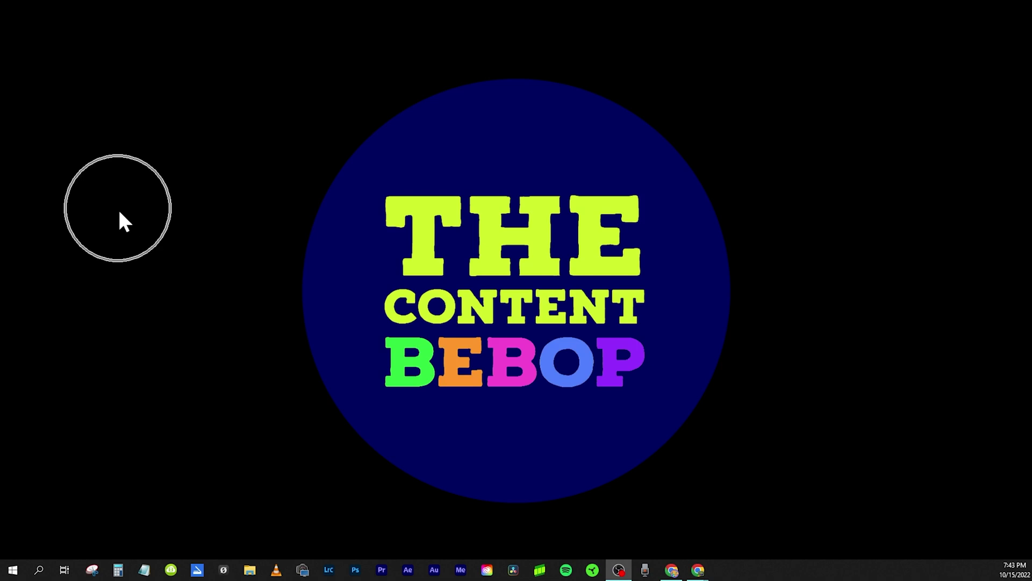
pyautogui.press('ctrl')
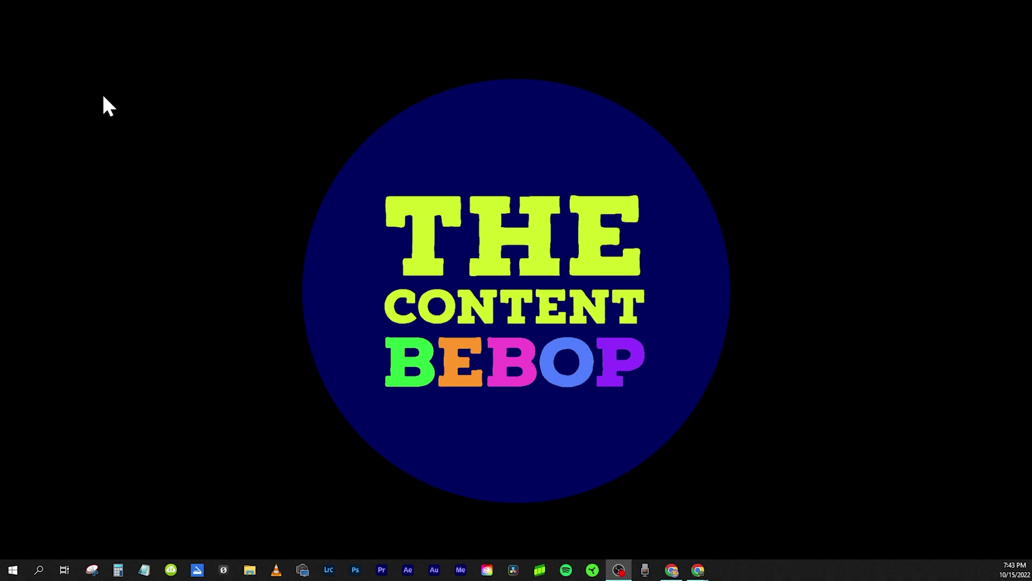
pyautogui.press('ctrl')
pyautogui.press('ctrl')
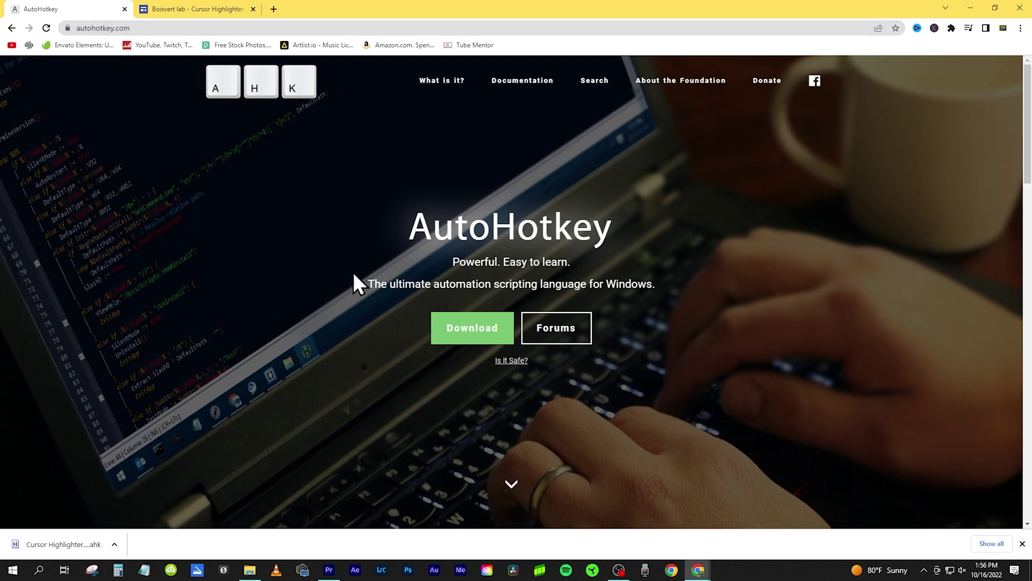
# - Download the current version of AutoHotkey and open the Cursor Highlighter 2.2 file page from the Boisvert lab changelog
pyautogui.click(457, 335)
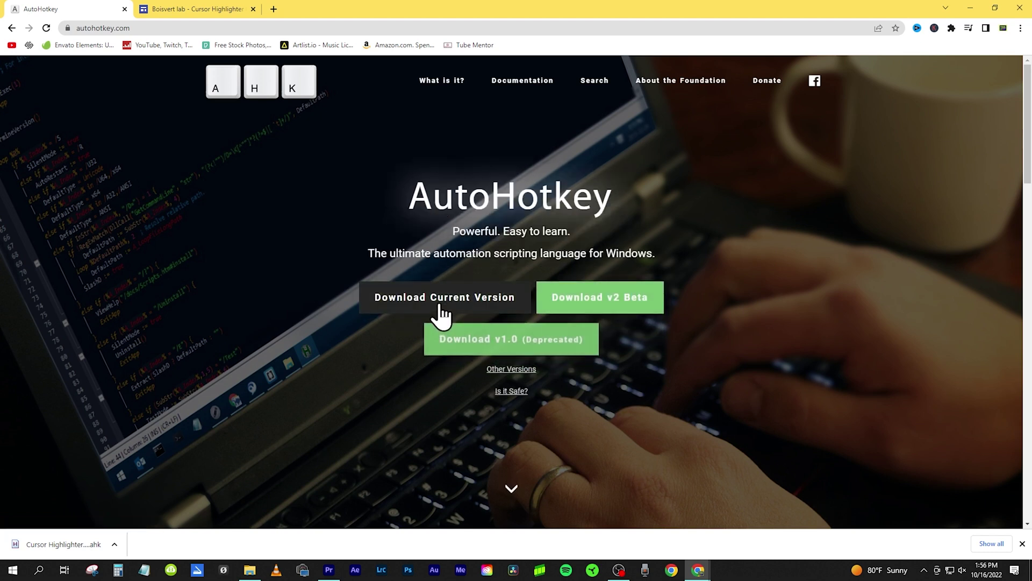
pyautogui.click(441, 306)
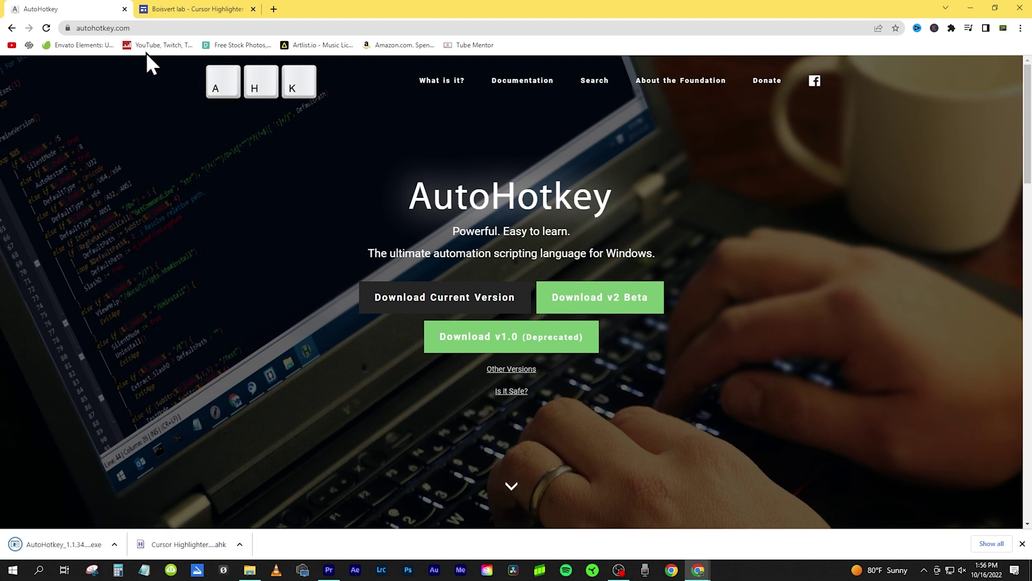
pyautogui.moveTo(166, 13)
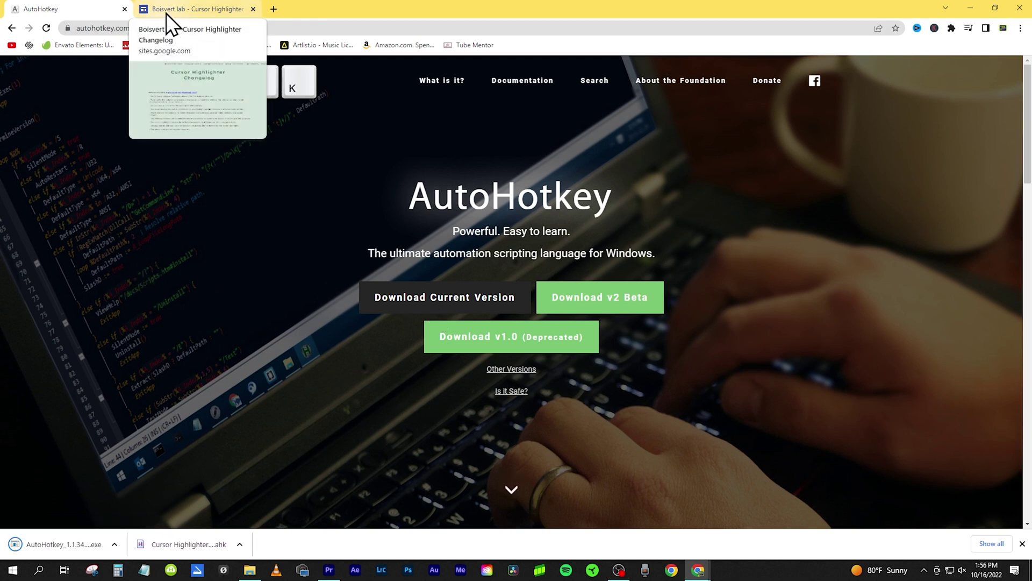
pyautogui.click(167, 13)
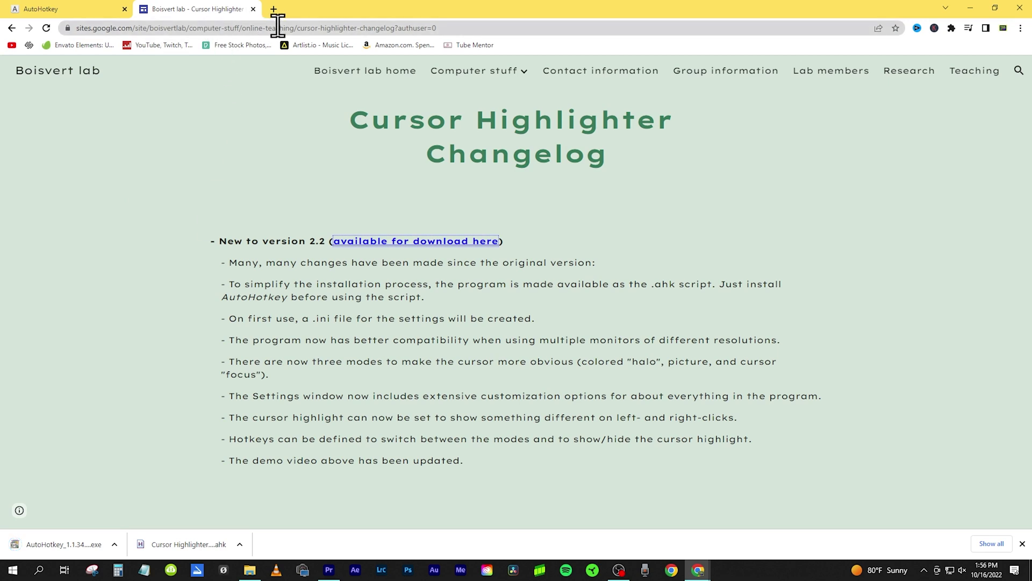
pyautogui.click(352, 243)
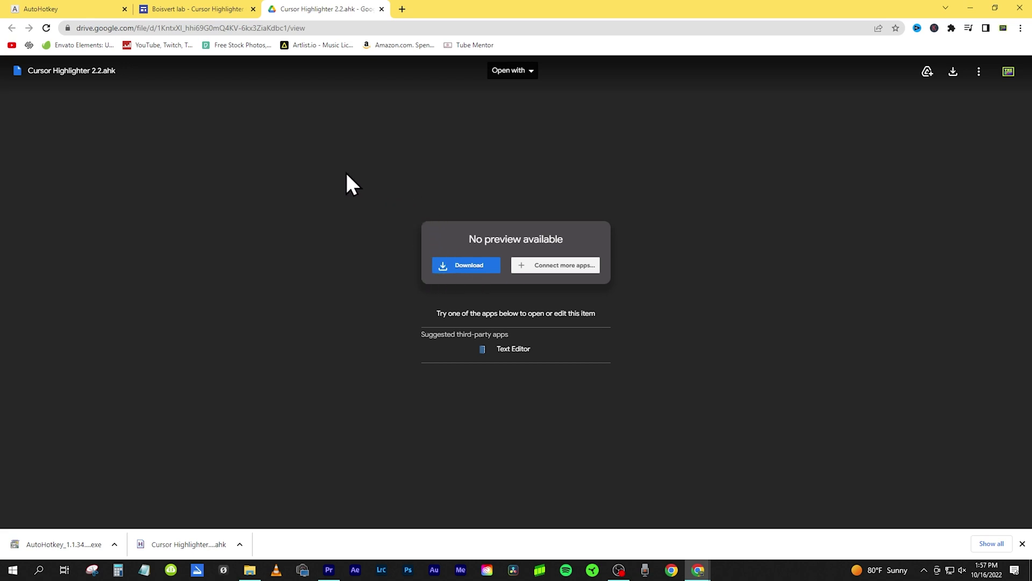
# - Run Cursor Highlighter 2.2.ahk from the Downloads folder and create its settings file with default settings
pyautogui.click(249, 573)
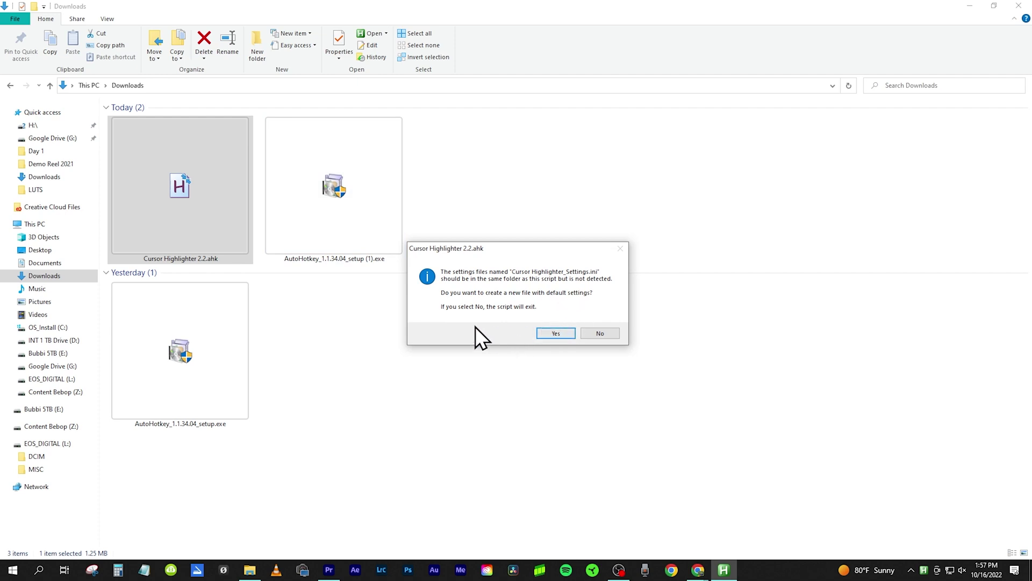
pyautogui.click(554, 333)
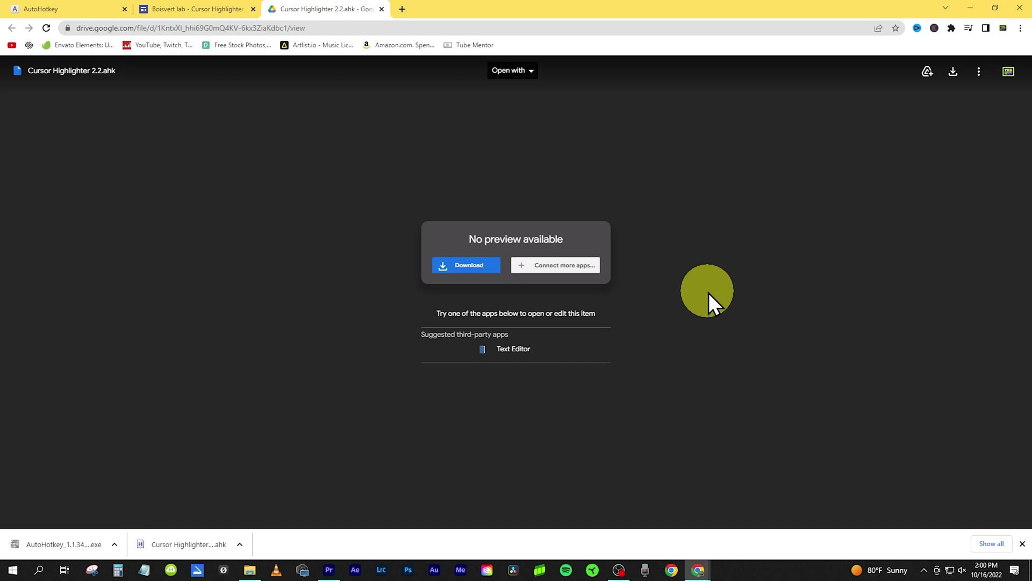
# - Open the settings of the running Cursor Highlighter program
pyautogui.click(925, 571)
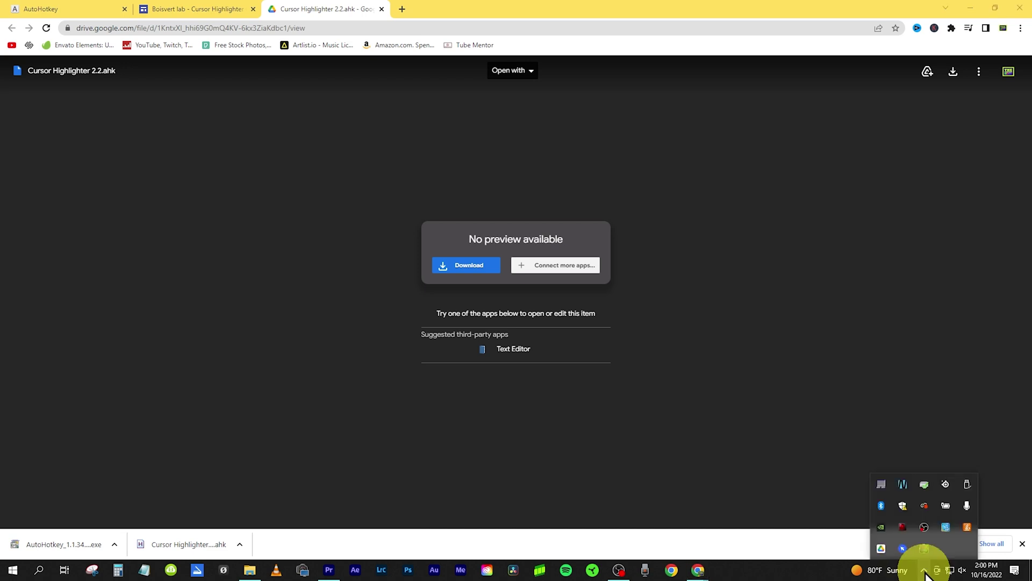
pyautogui.rightClick(902, 549)
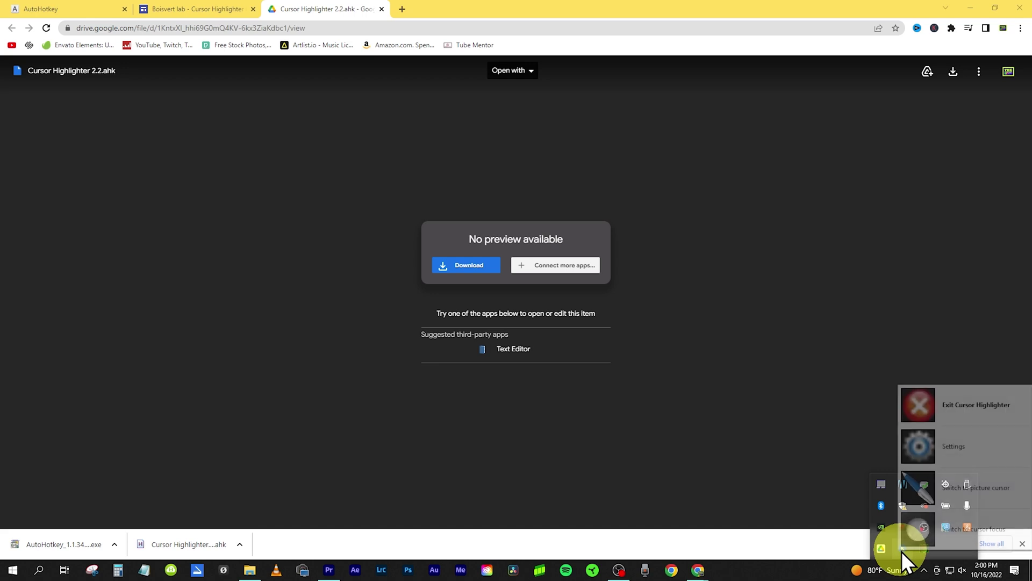
pyautogui.click(959, 446)
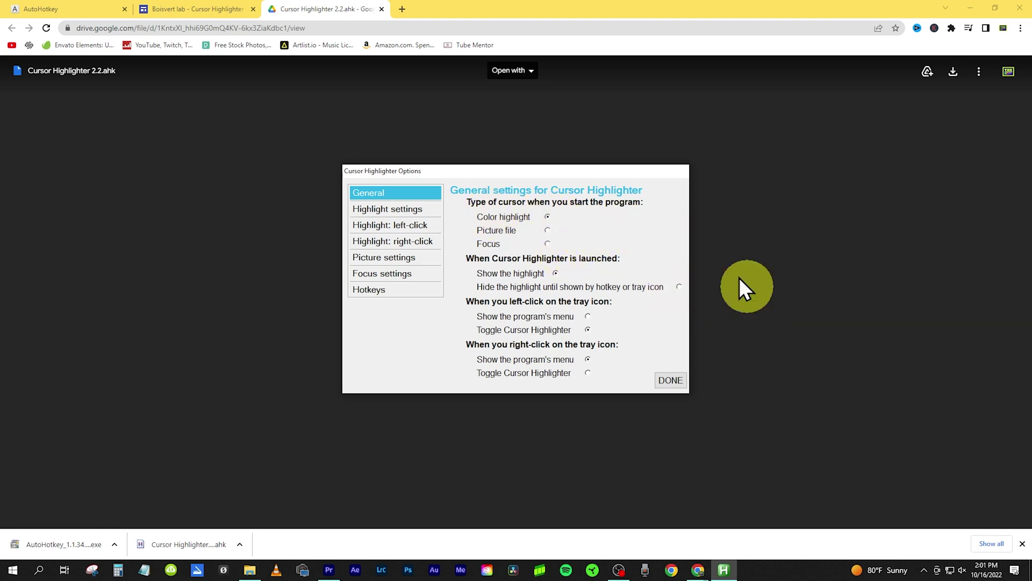
# - Try the Picture file and Focus cursor types in the general settings, and return to Color highlight
pyautogui.click(547, 230)
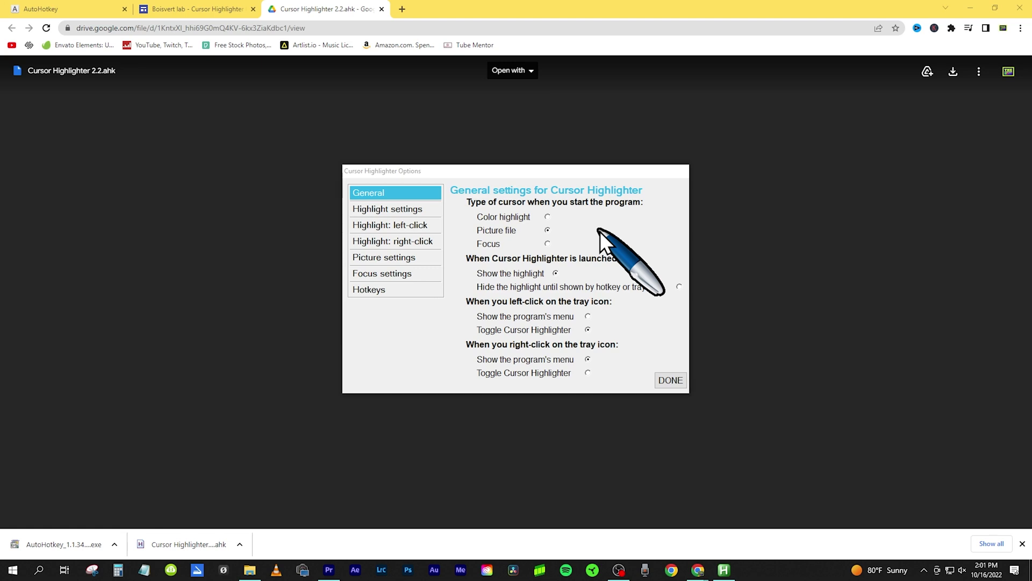
pyautogui.click(548, 244)
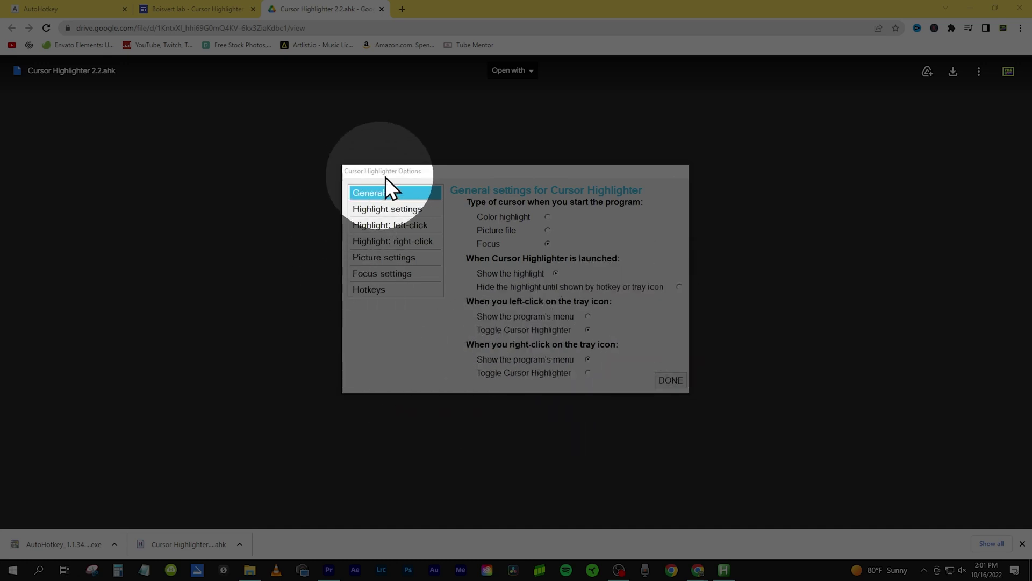
pyautogui.click(547, 217)
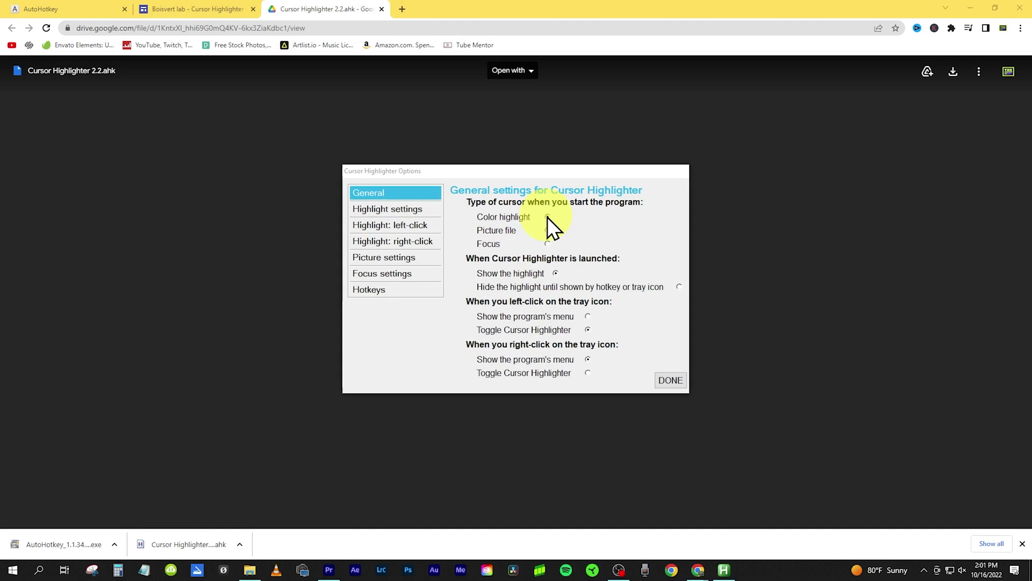
# - In the highlight settings, try opacities of 1 and 255 and finish with the highlight's opacity at 125
pyautogui.click(401, 212)
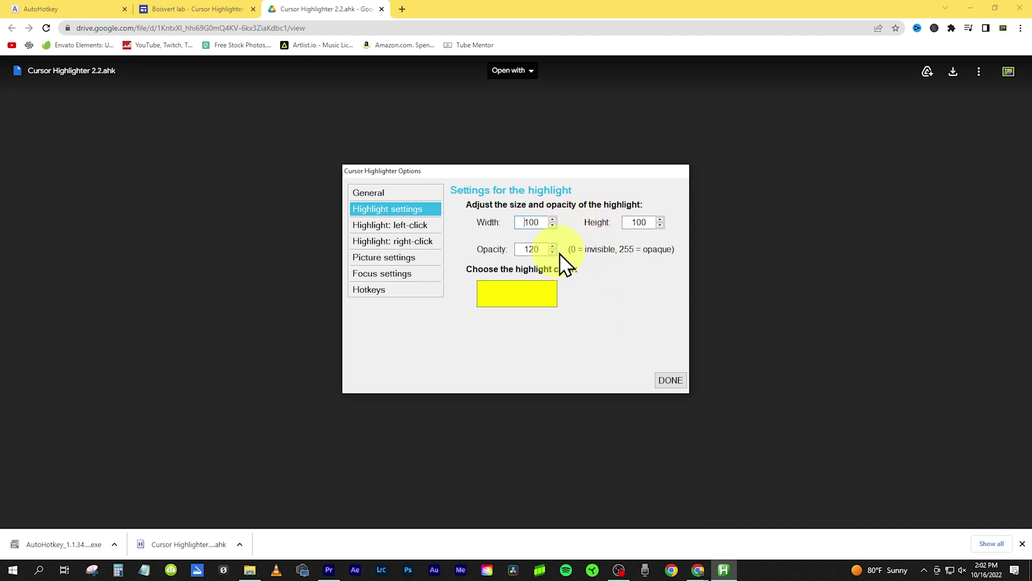
pyautogui.doubleClick(530, 248)
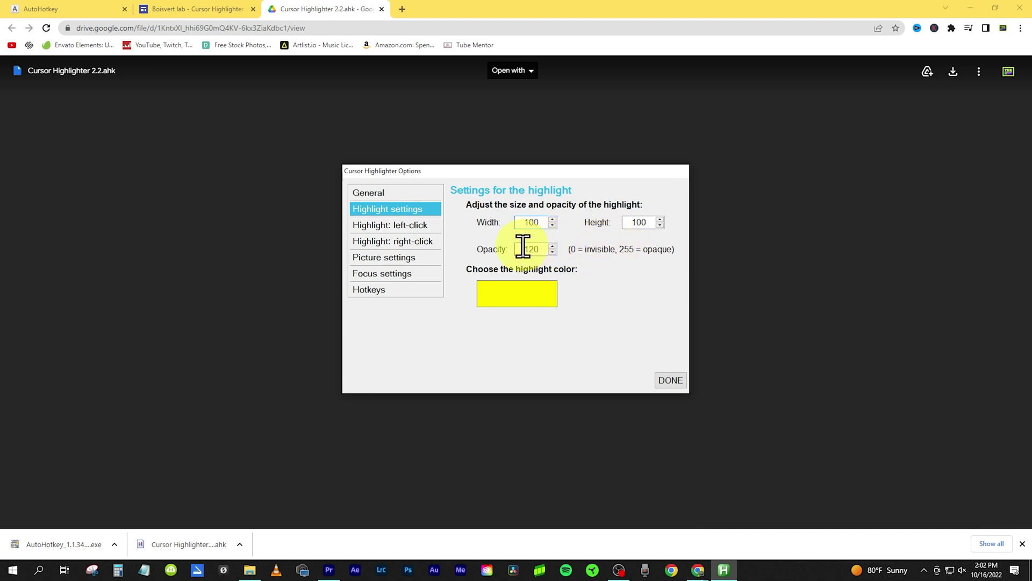
pyautogui.write('1')
pyautogui.doubleClick(542, 249)
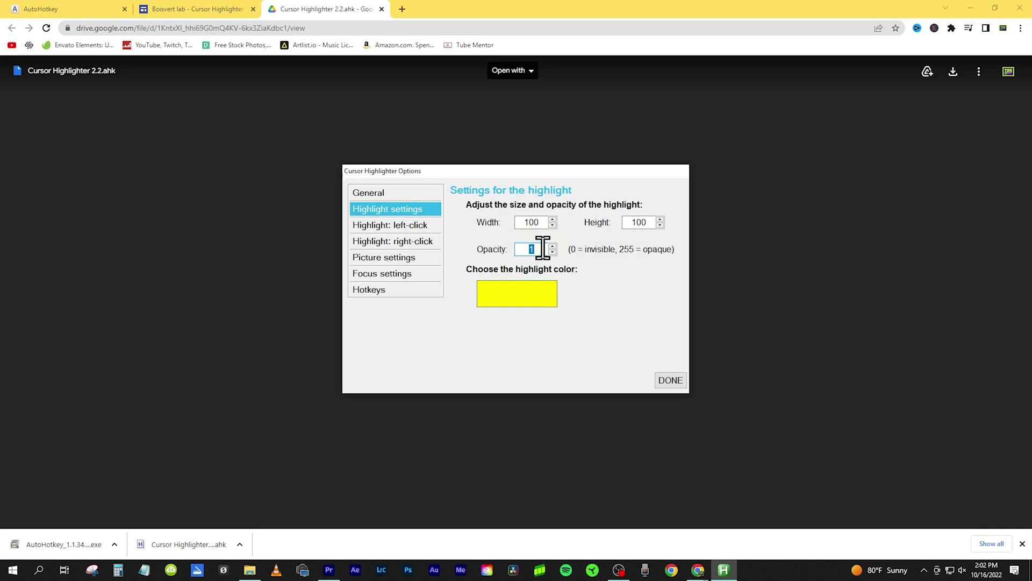
pyautogui.write('255')
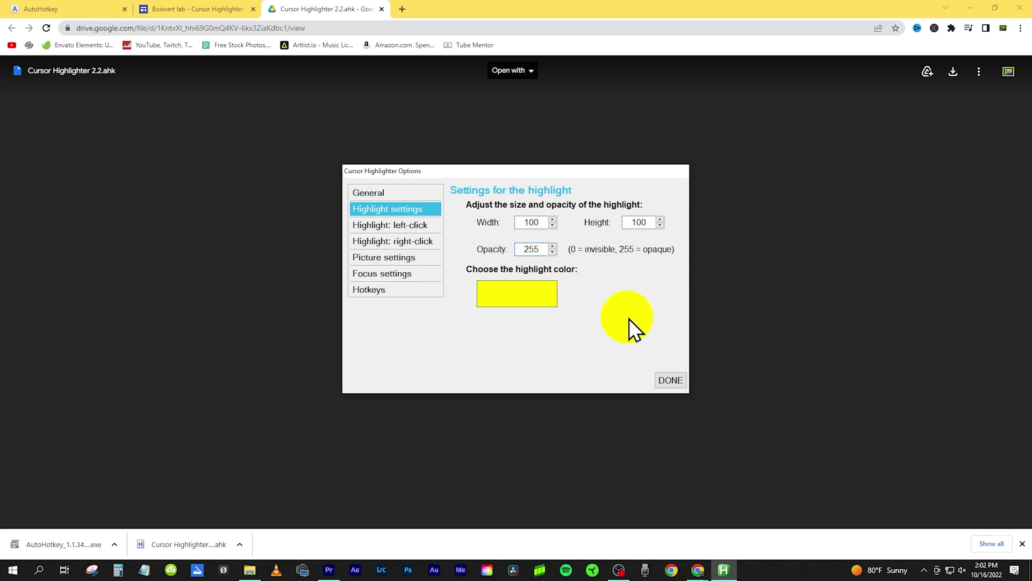
pyautogui.doubleClick(527, 249)
pyautogui.press('Up')
pyautogui.press('Down')
pyautogui.press('Up')
pyautogui.press('Down')
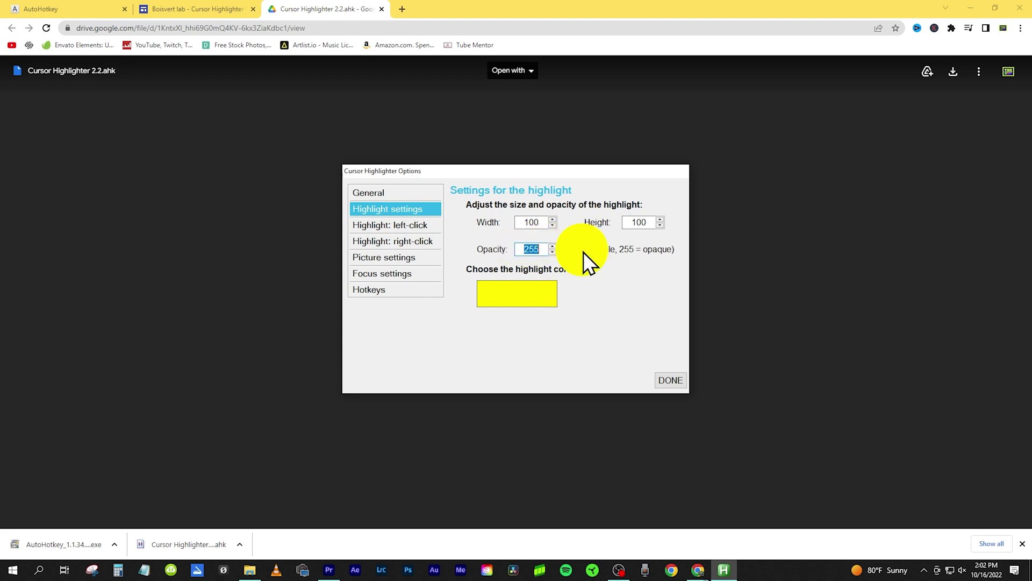
pyautogui.write('125')
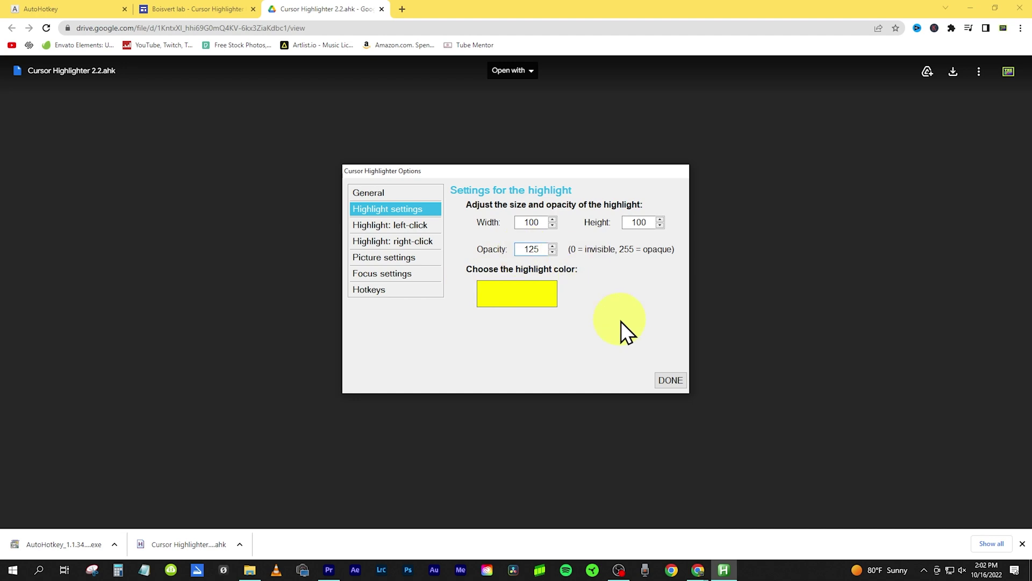
# - Change the highlight color to the bright green custom color with red 0, green 255 and blue 0
pyautogui.click(481, 287)
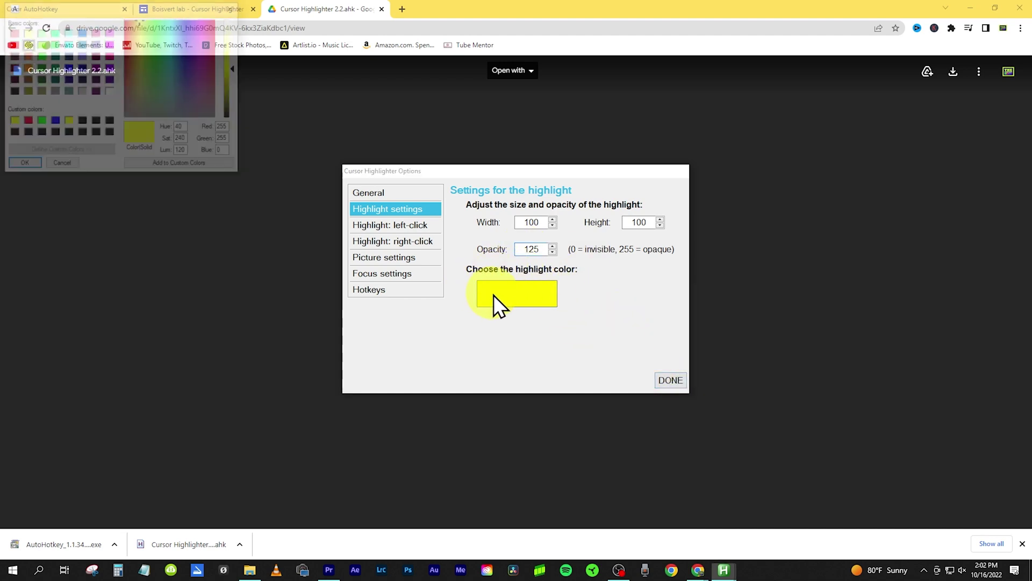
pyautogui.moveTo(75, 8); pyautogui.dragTo(228, 189)
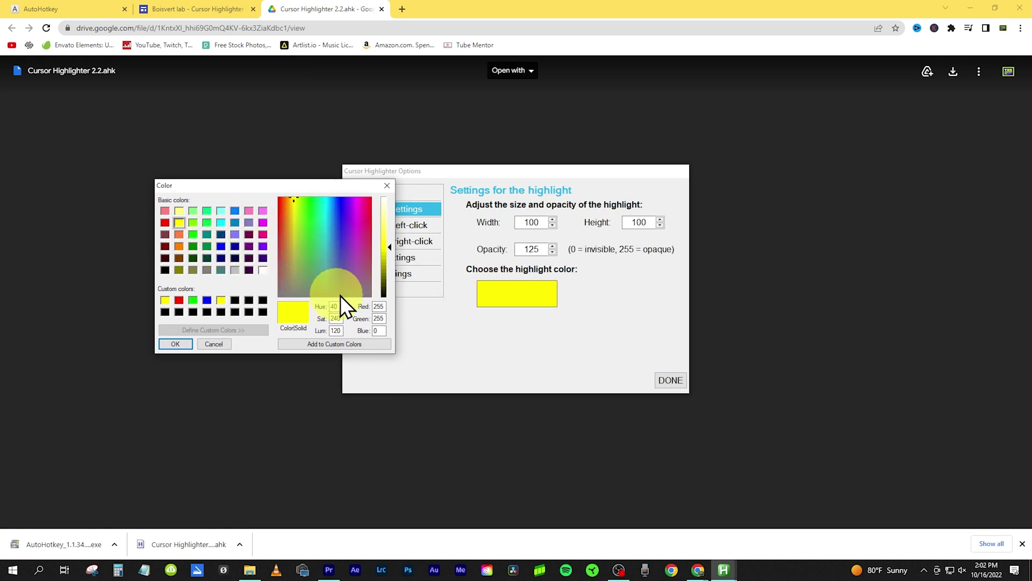
pyautogui.click(170, 301)
pyautogui.click(180, 301)
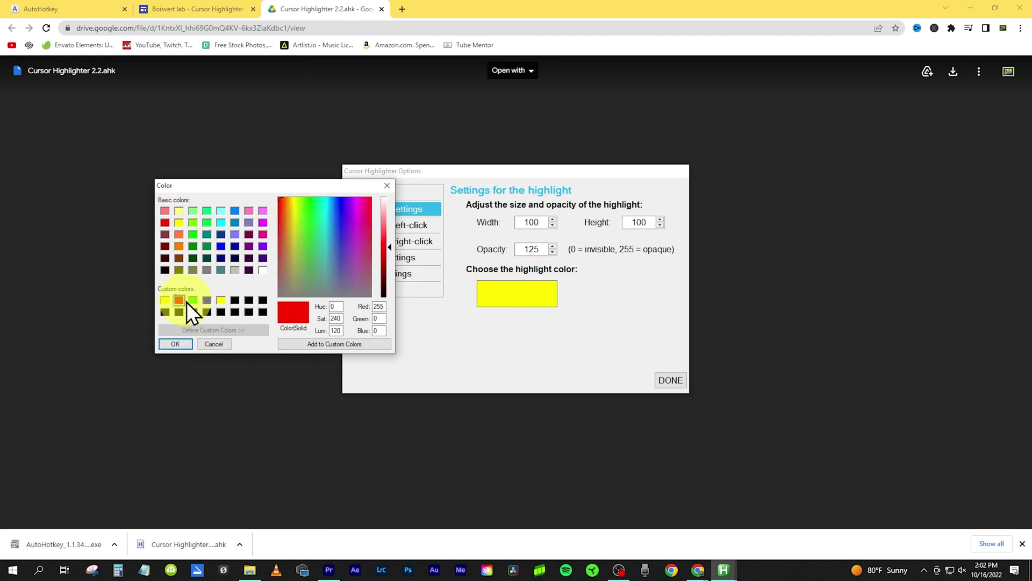
pyautogui.click(193, 301)
pyautogui.click(206, 302)
pyautogui.click(192, 301)
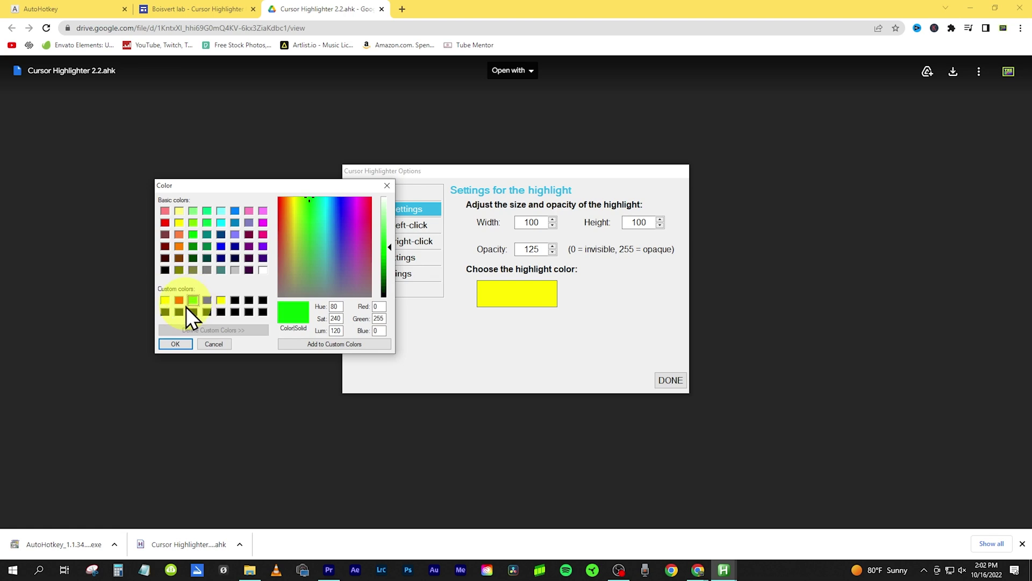
pyautogui.click(177, 345)
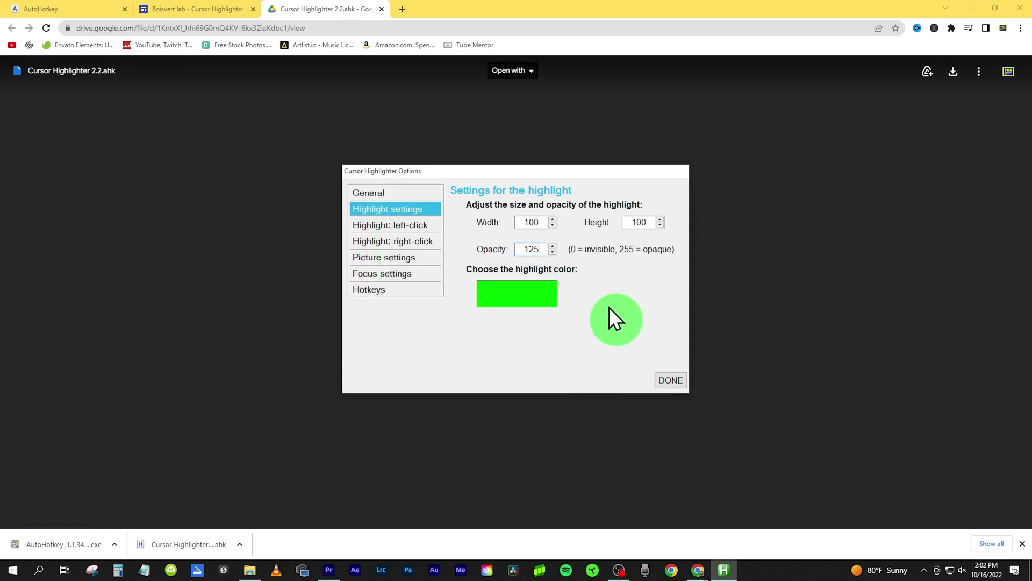
# - Set the highlight's left-click action to show a different highlight
pyautogui.click(420, 227)
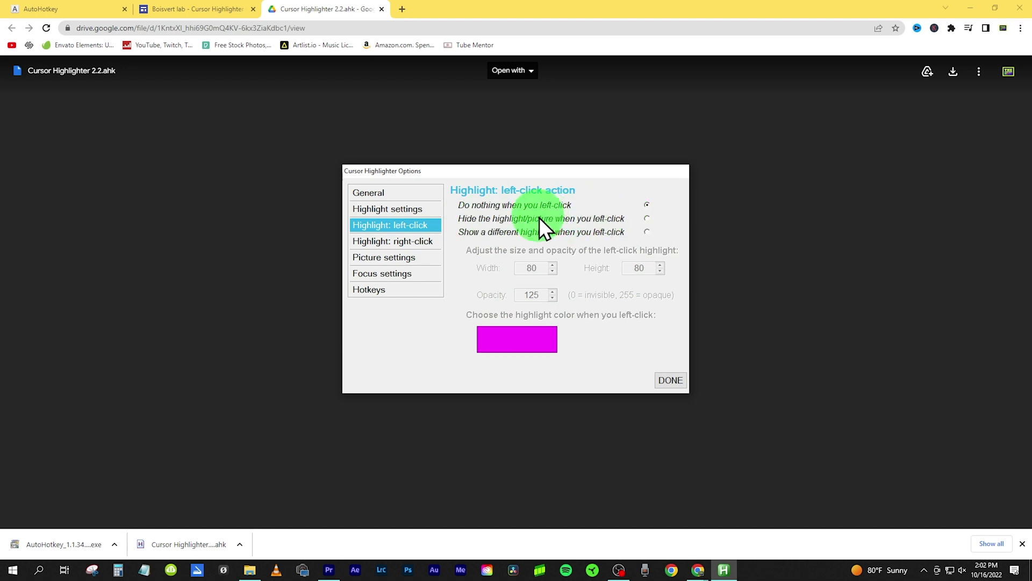
pyautogui.click(647, 231)
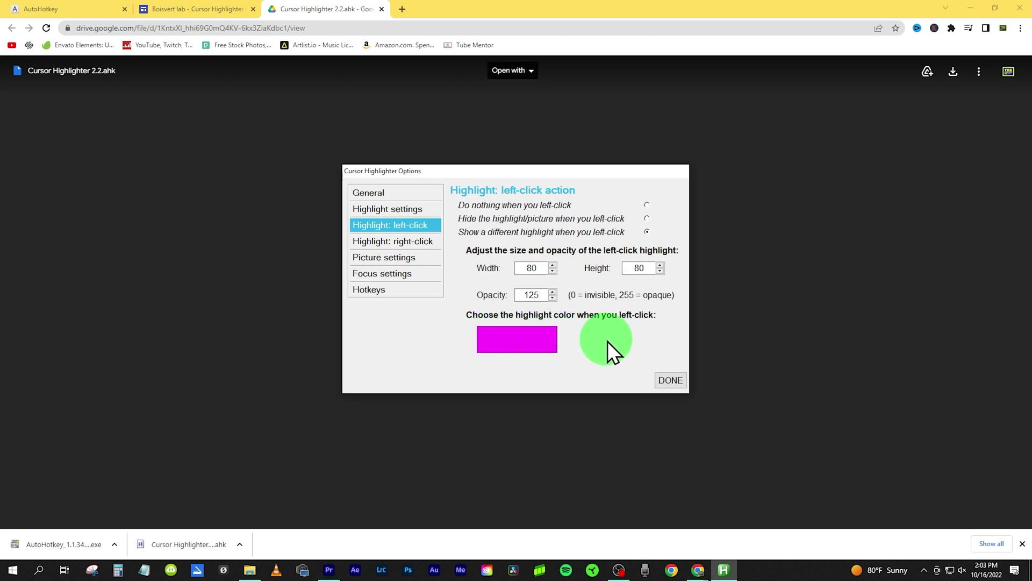
# - Set the highlight's right-click action to hide the highlight/picture
pyautogui.click(410, 242)
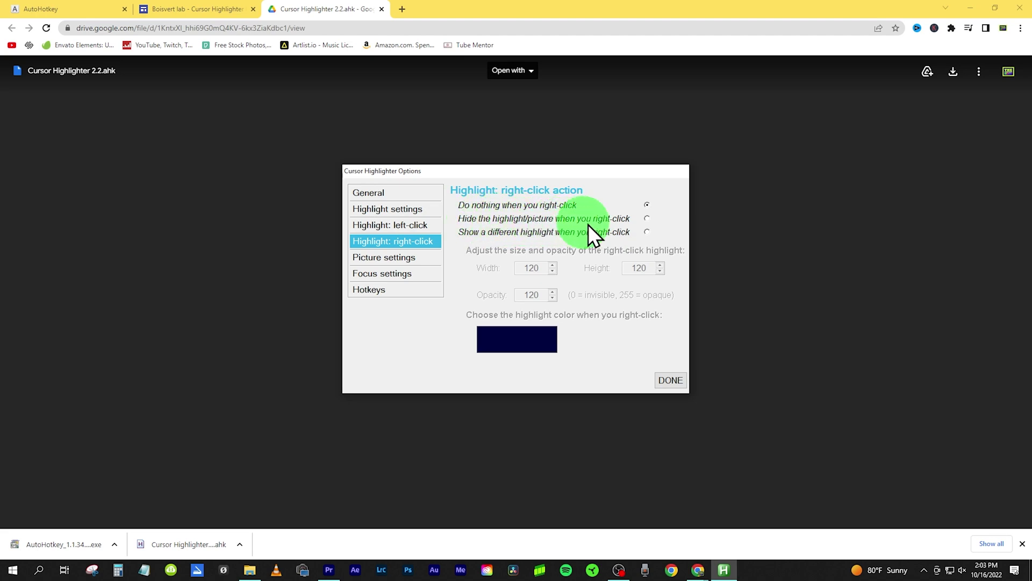
pyautogui.click(647, 218)
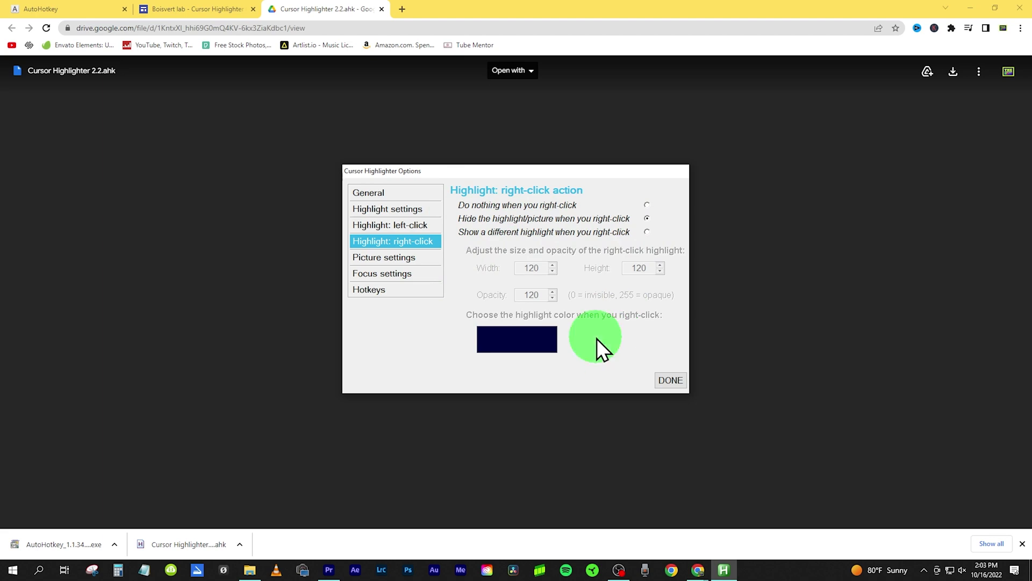
# - Review the picture cursor, focus, general and keyboard hotkey settings, trying the Focus cursor type along the way
pyautogui.click(399, 259)
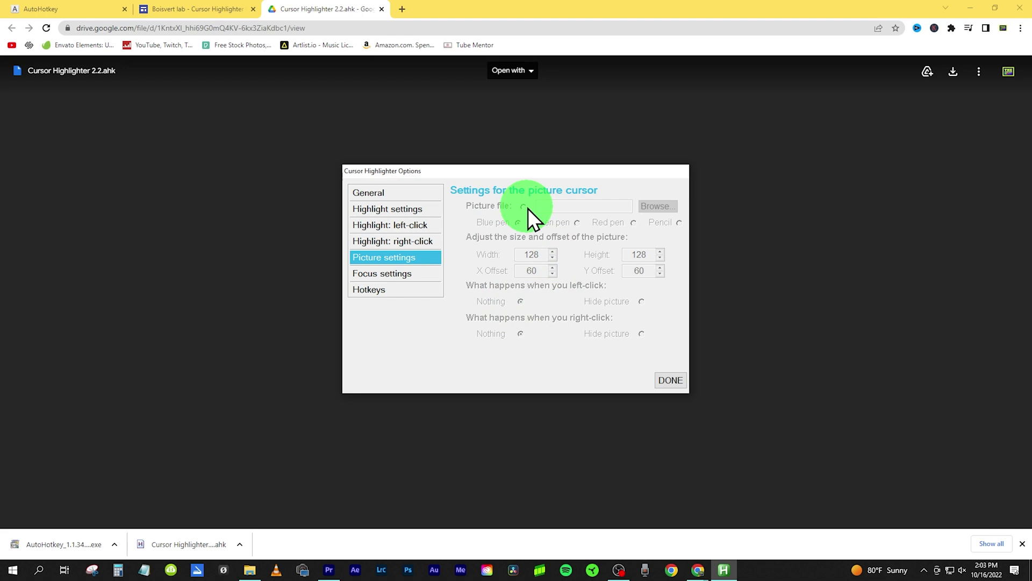
pyautogui.click(423, 275)
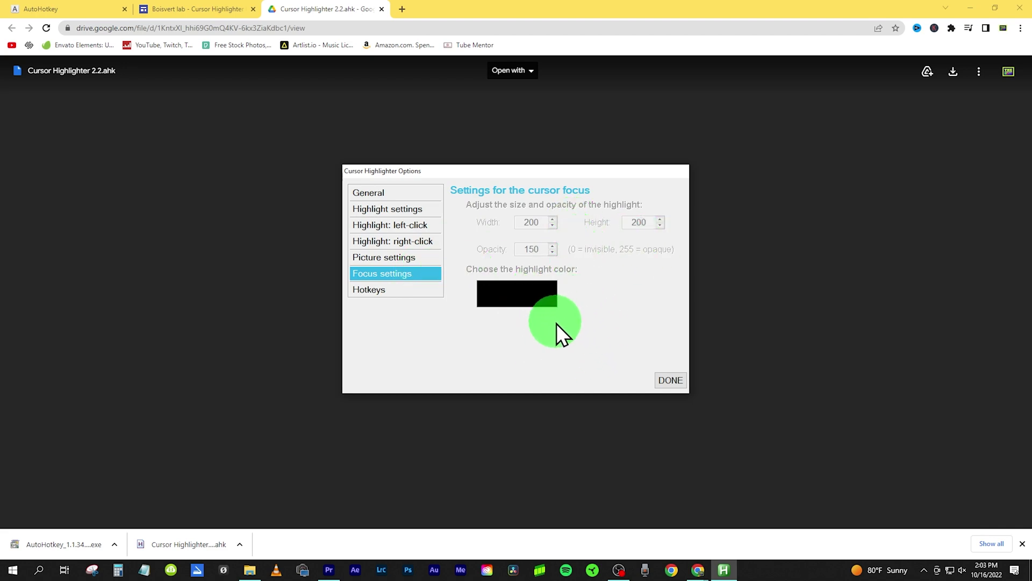
pyautogui.click(403, 192)
pyautogui.click(547, 243)
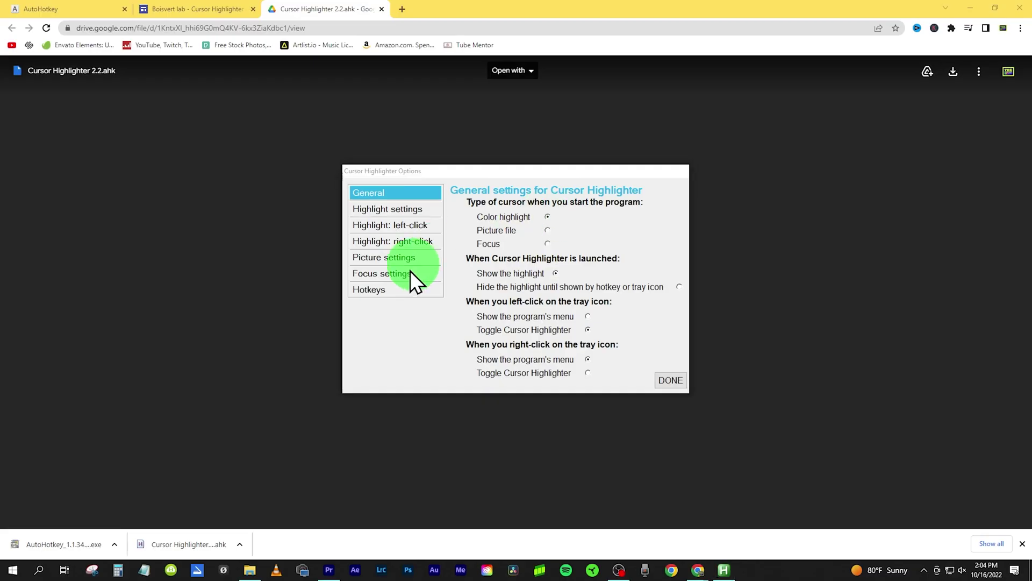
pyautogui.click(392, 290)
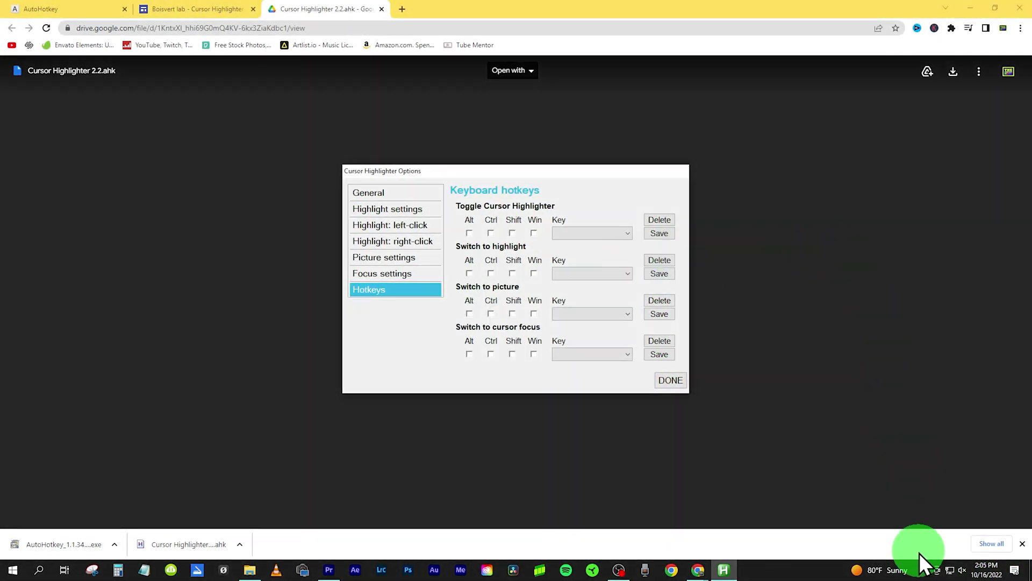
# - Toggle Cursor Highlighter off, on and off again from its icon among the hidden system tray icons
pyautogui.click(923, 569)
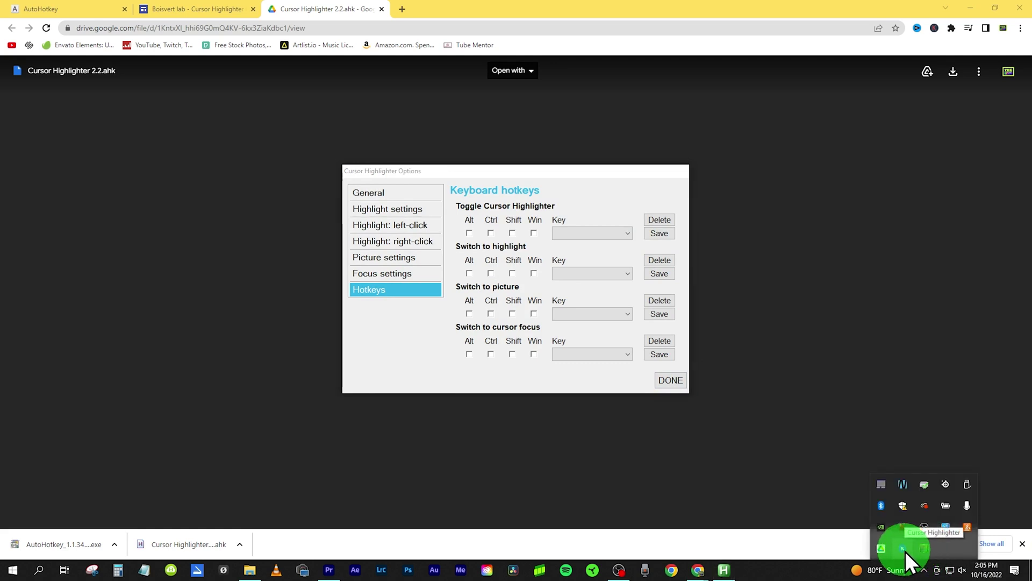
pyautogui.click(905, 550)
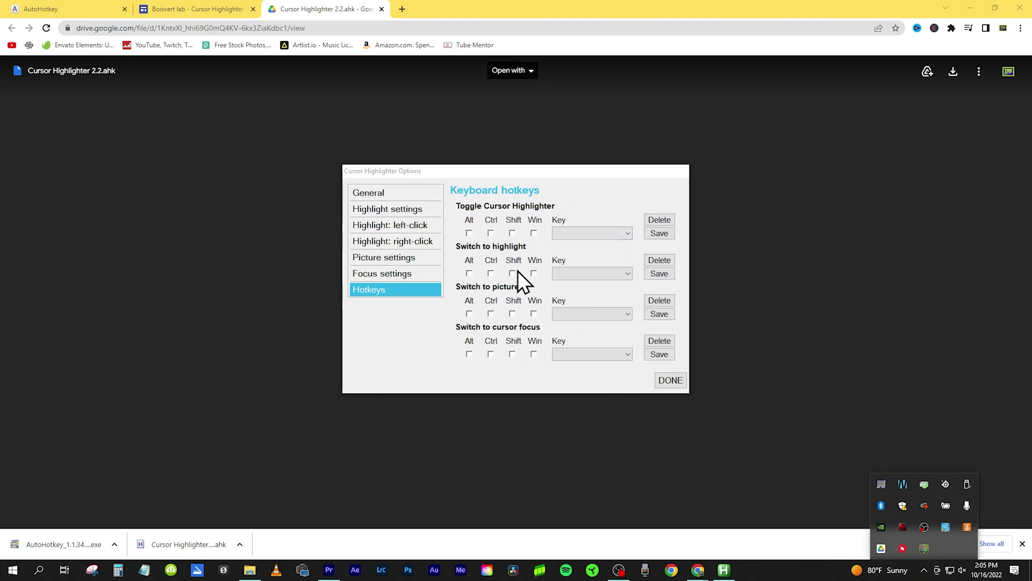
pyautogui.click(904, 548)
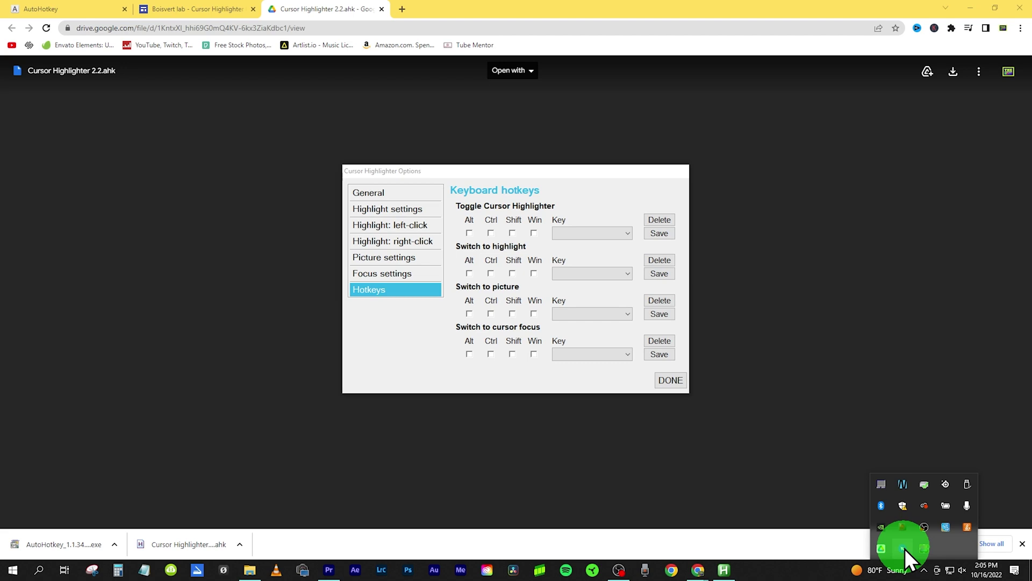
pyautogui.click(905, 549)
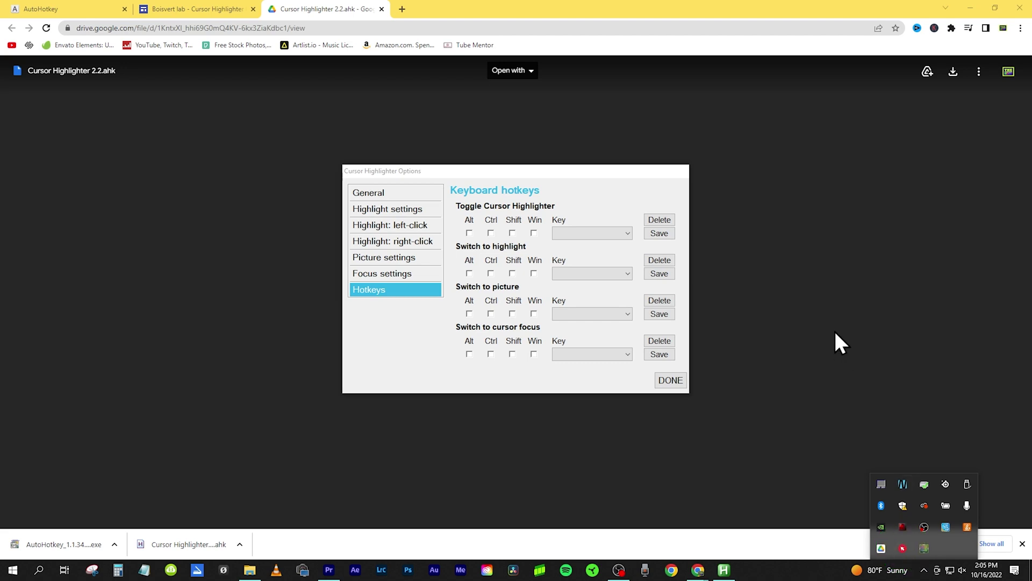
# - Switch Cursor Highlighter from its tray icon to the picture cursor and from there to cursor focus
pyautogui.rightClick(904, 548)
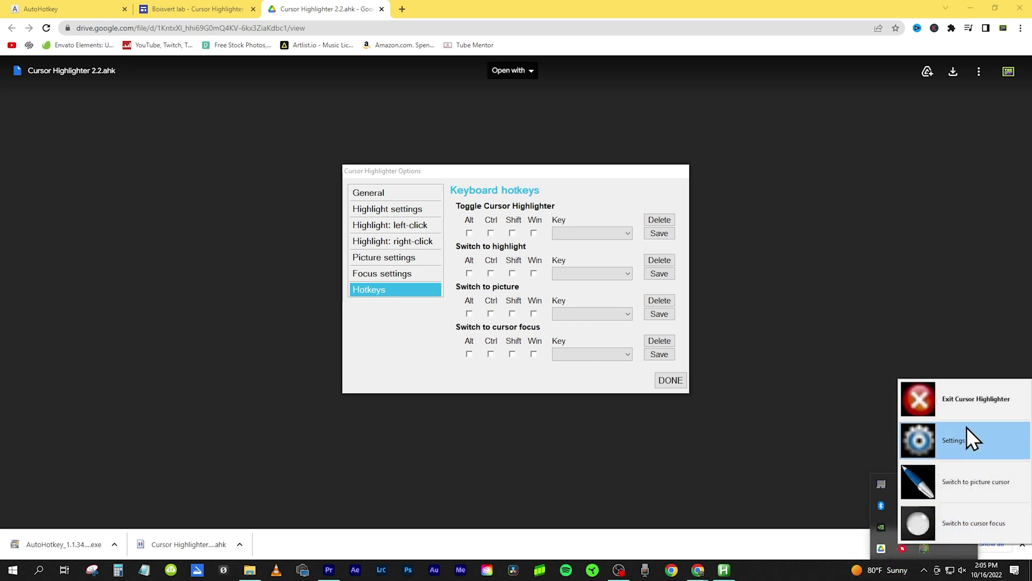
pyautogui.click(975, 482)
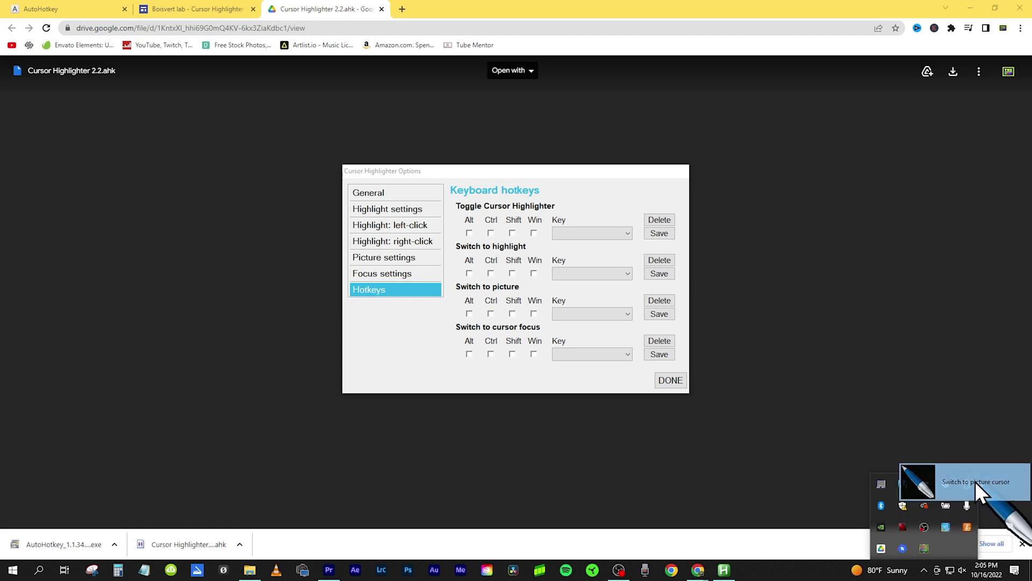
pyautogui.rightClick(907, 551)
pyautogui.click(976, 534)
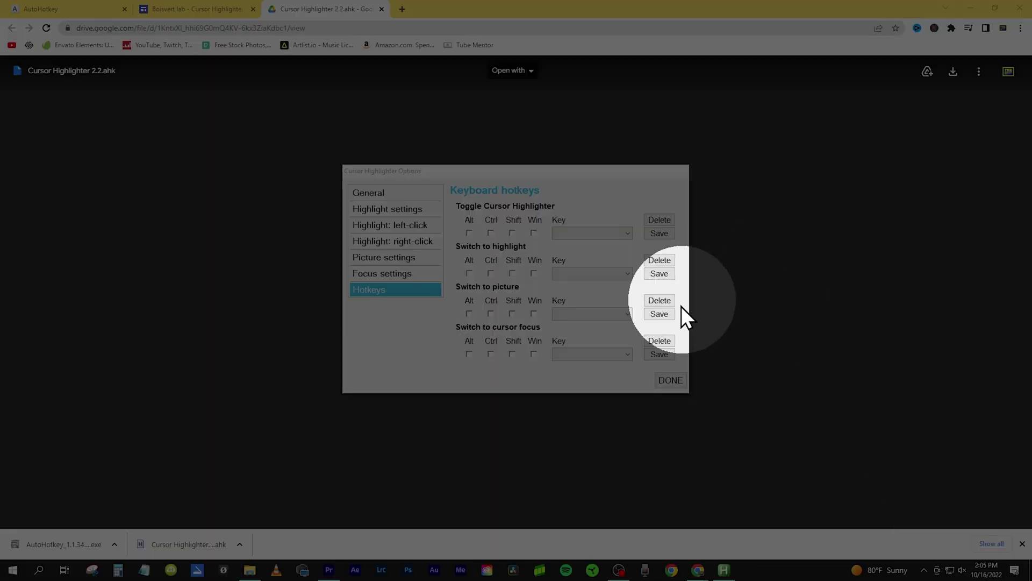